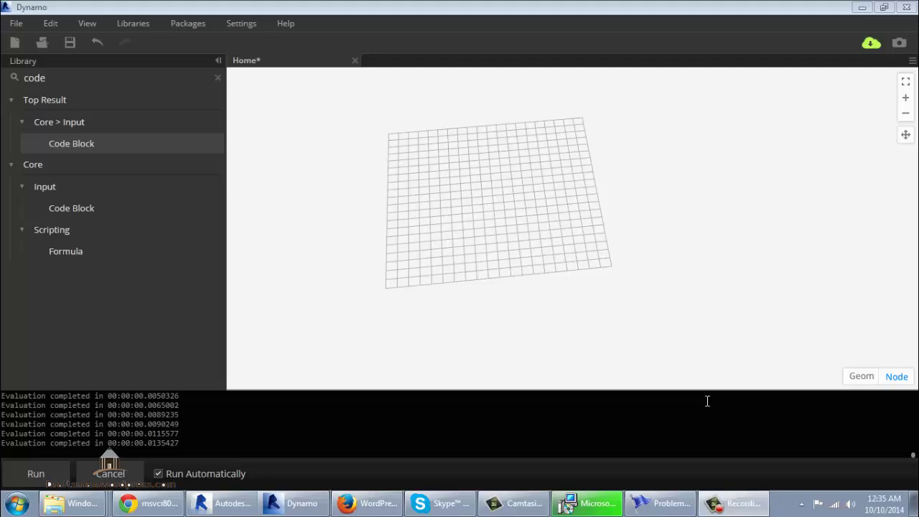
Search the library for 'watch' and place a Watch node at the grid's right edge.
{"action": "double_click", "coordinate": [85, 78]}
{"action": "type", "text": "wa"}
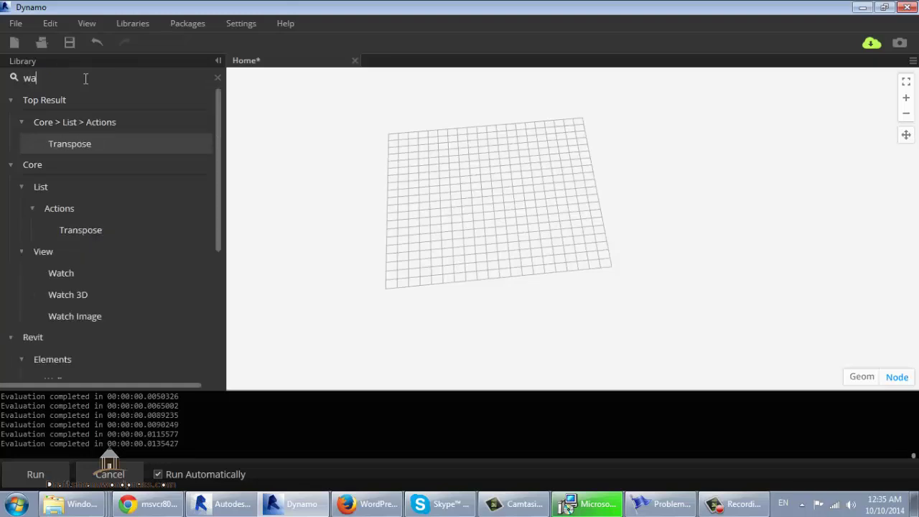
{"action": "type", "text": "tch"}
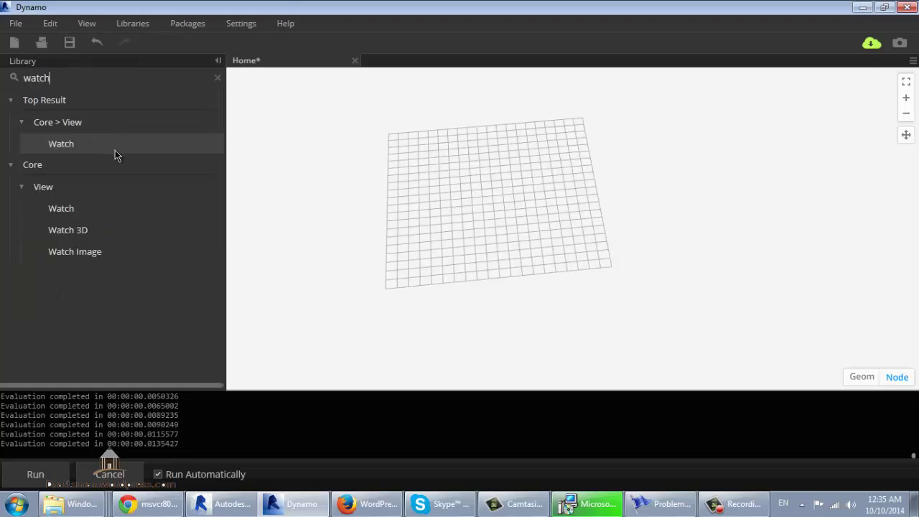
{"action": "left_click", "coordinate": [115, 150]}
{"action": "left_click_drag", "start_coordinate": [548, 203], "coordinate": [600, 129]}
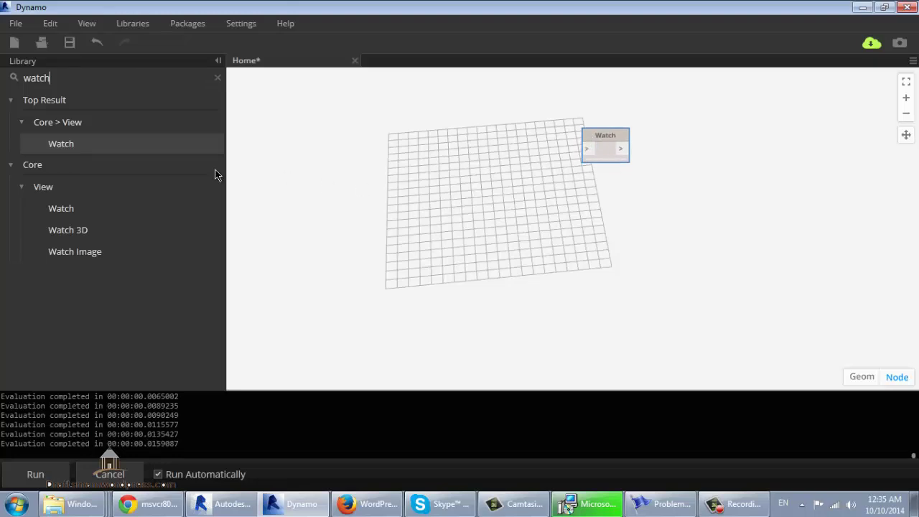
Add a Watch 3D node and position it below the Watch node.
{"action": "left_click", "coordinate": [113, 229]}
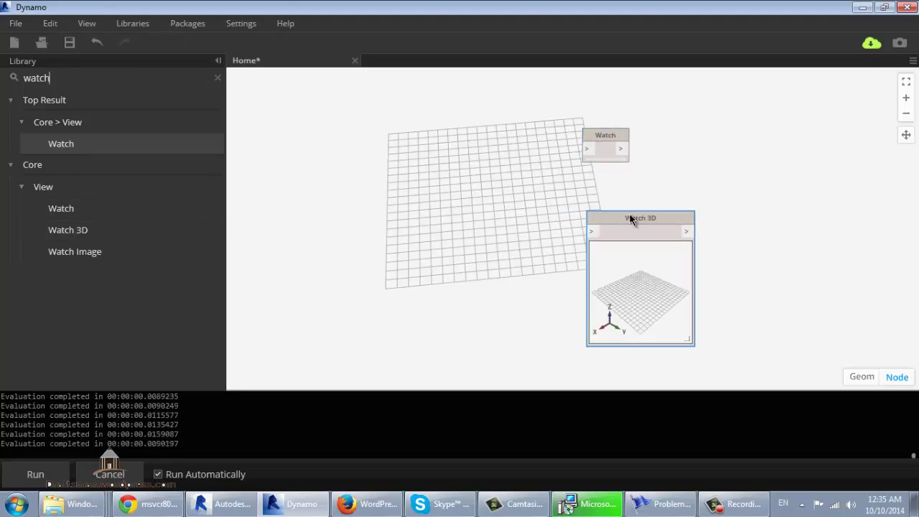
{"action": "left_click_drag", "start_coordinate": [584, 224], "coordinate": [628, 218]}
{"action": "left_click_drag", "start_coordinate": [131, 76], "coordinate": [3, 74]}
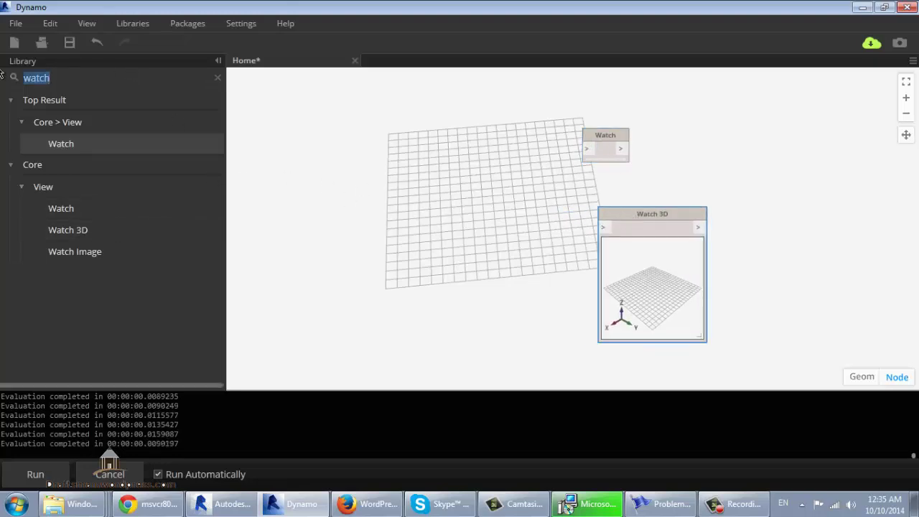
Add a Code Block computing 5*5 and move it onto the grid.
{"action": "type", "text": "code"}
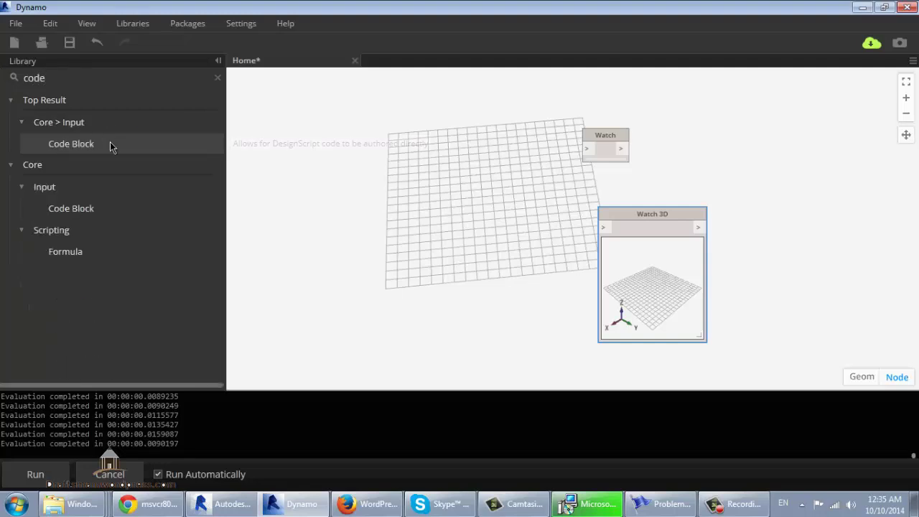
{"action": "left_click", "coordinate": [109, 141]}
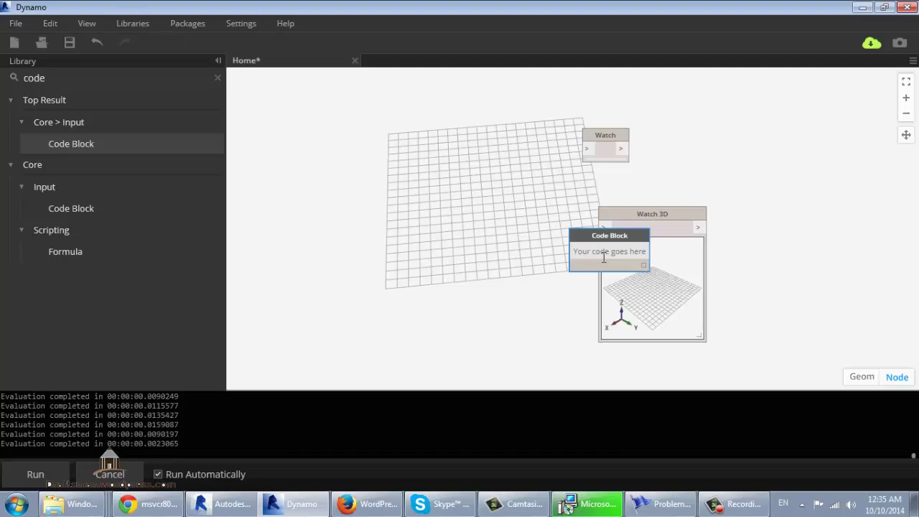
{"action": "type", "text": "5*5"}
{"action": "left_click", "coordinate": [579, 231]}
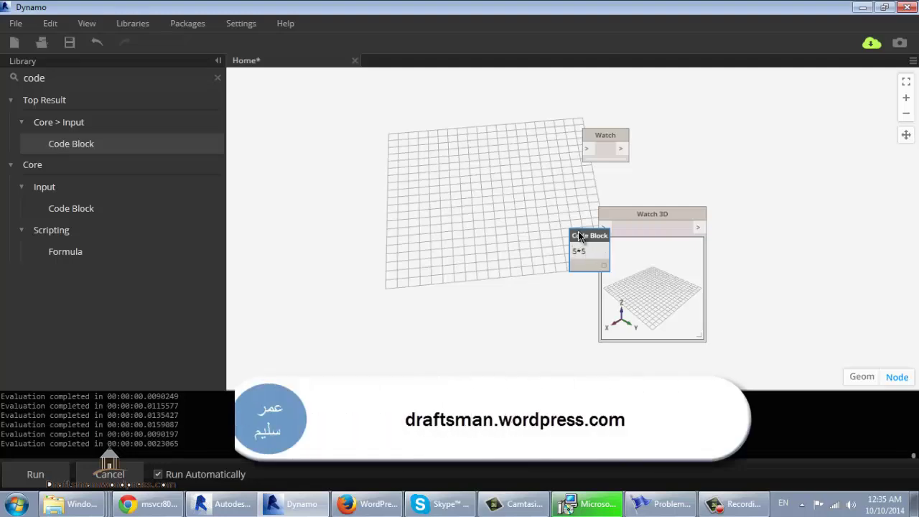
{"action": "mouse_move", "coordinate": [584, 236]}
{"action": "left_mouse_down"}
{"action": "mouse_move", "coordinate": [403, 205]}
{"action": "mouse_move", "coordinate": [586, 149]}
{"action": "left_mouse_up"}
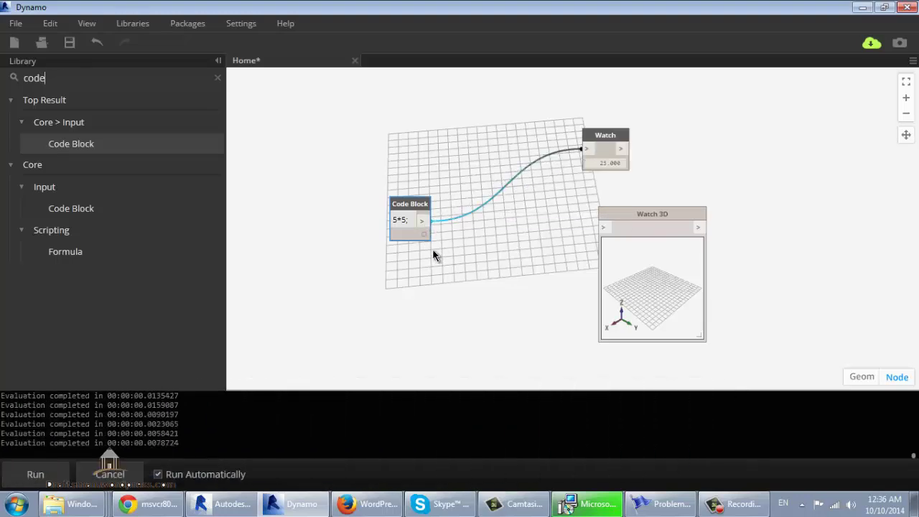
Wire the Code Block output into Watch 3D, then delete the 5*5 expression.
{"action": "left_click_drag", "start_coordinate": [424, 223], "coordinate": [602, 228]}
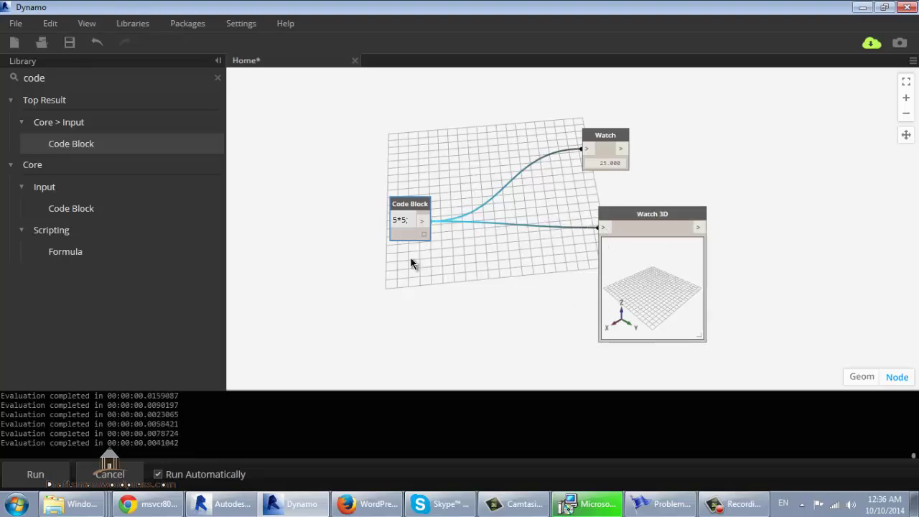
{"action": "left_click_drag", "start_coordinate": [413, 219], "coordinate": [368, 224]}
{"action": "key", "text": "BackSpace"}
Enter x="hello world" in the Code Block and begin a second line x + " " + x.
{"action": "type", "text": "\"hello "}
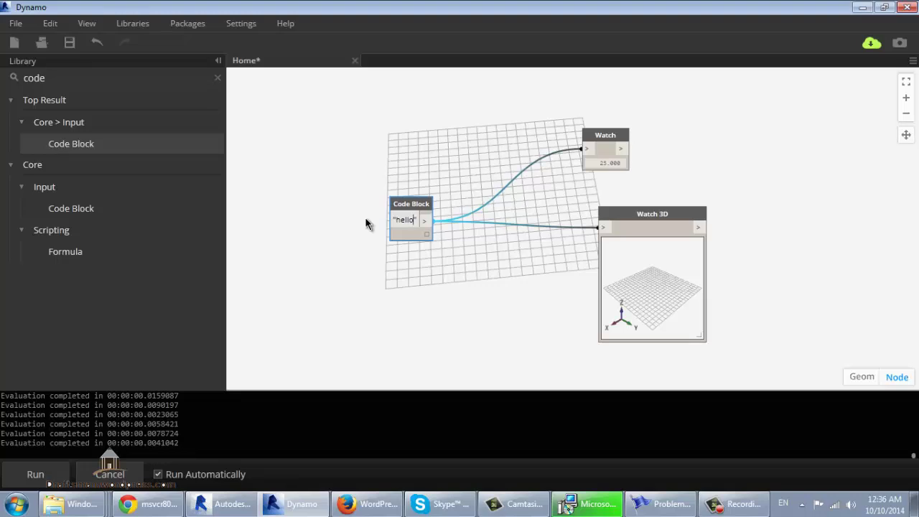
{"action": "type", "text": "wor"}
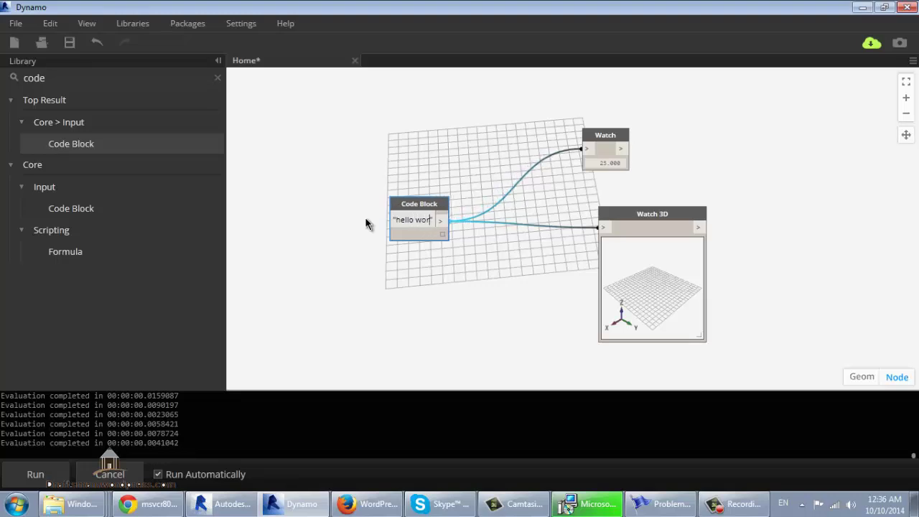
{"action": "type", "text": "ld"}
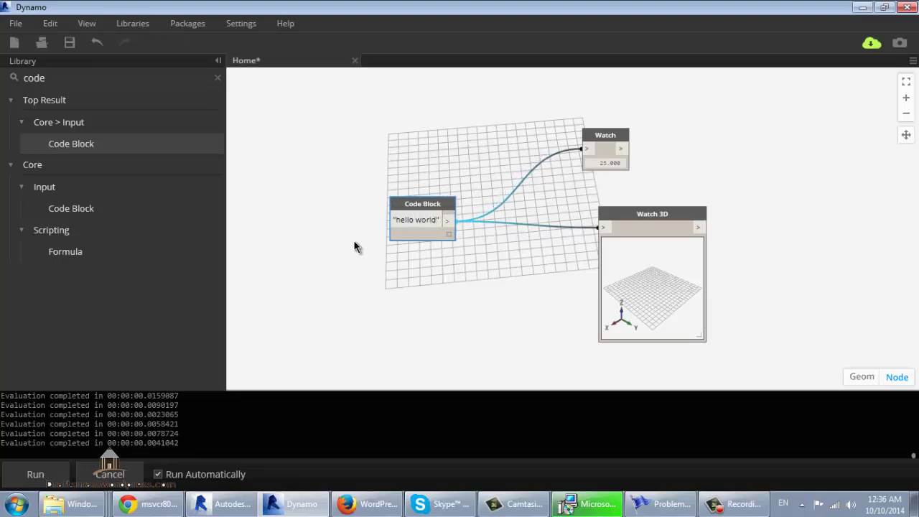
{"action": "left_click", "coordinate": [333, 271]}
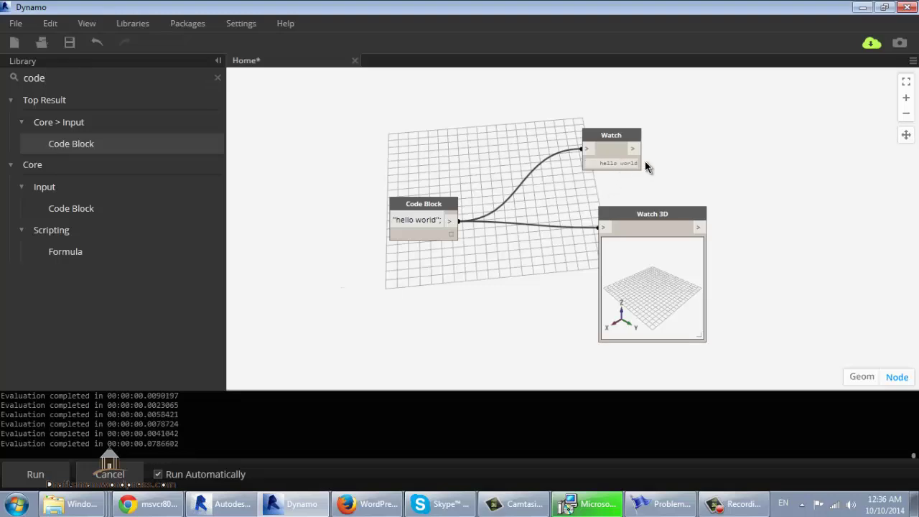
{"action": "double_click", "coordinate": [399, 220]}
{"action": "type", "text": "x"}
{"action": "left_click", "coordinate": [422, 235]}
{"action": "type", "text": "="}
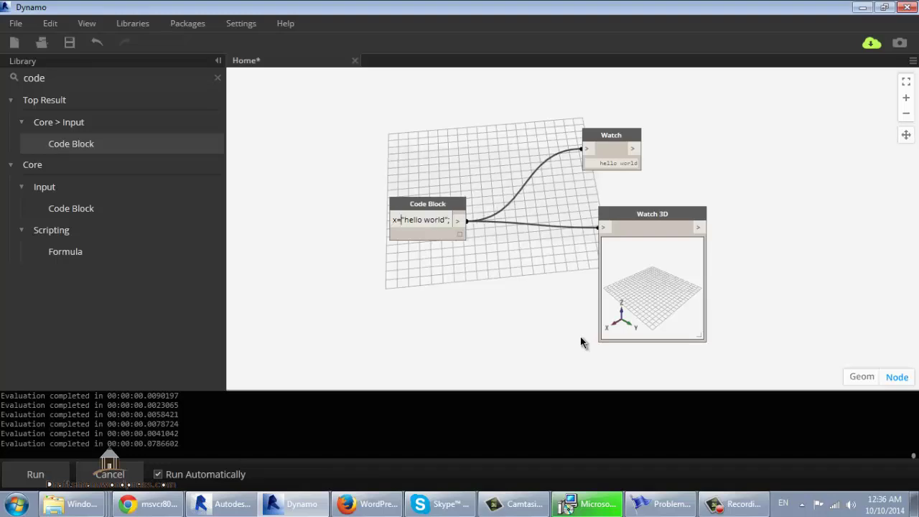
{"action": "key", "text": "Right"}
{"action": "key", "text": "Return"}
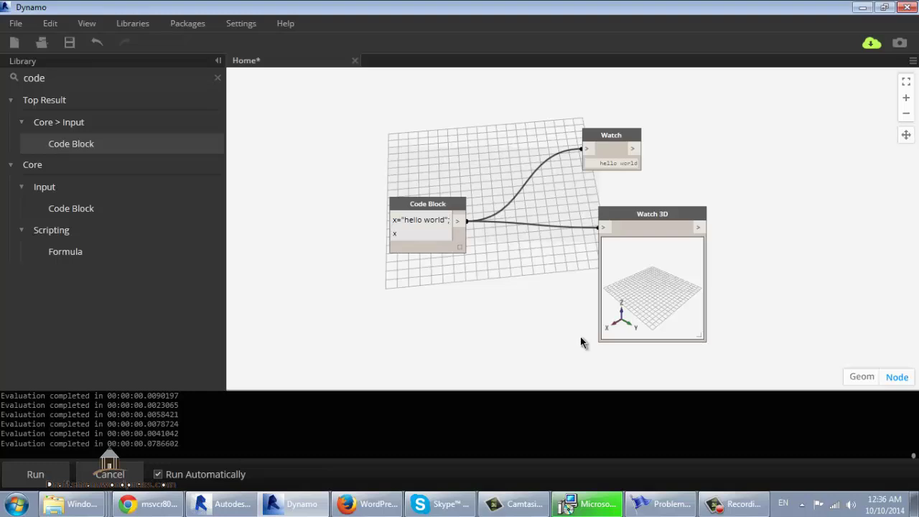
{"action": "type", "text": "+"}
{"action": "type", "text": " +"}
{"action": "type", "text": "\"\""}
Finish the second line with ; and wire its output into Watch.
{"action": "type", "text": ";"}
{"action": "left_click", "coordinate": [503, 291]}
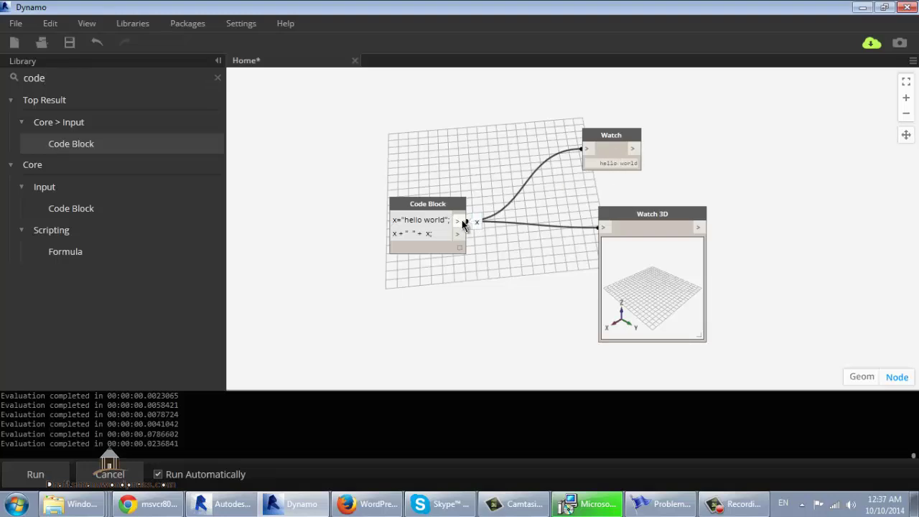
{"action": "left_click_drag", "start_coordinate": [464, 235], "coordinate": [580, 155]}
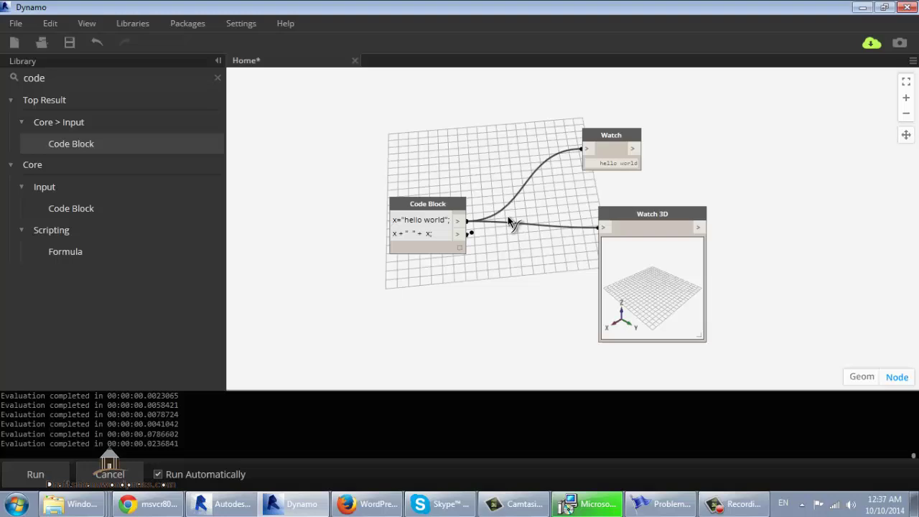
{"action": "left_click", "coordinate": [585, 153]}
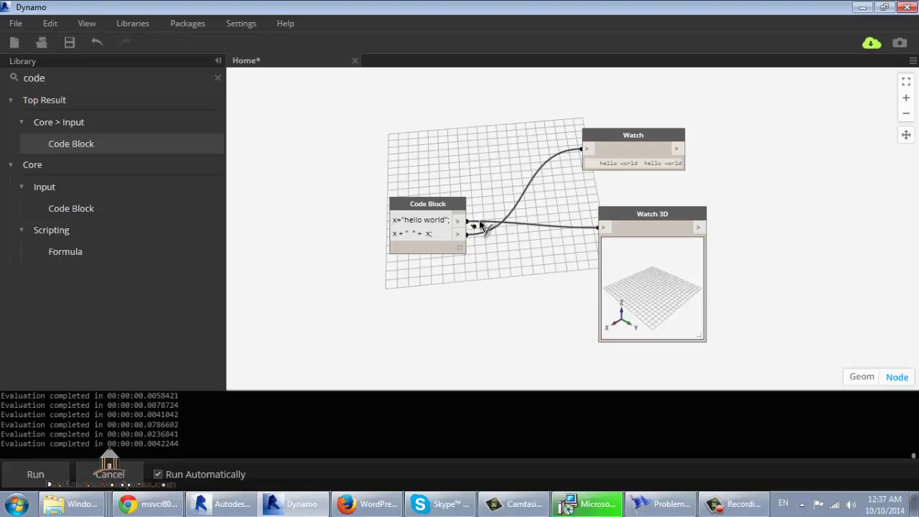
Connect the Code Block's second output to Watch 3D as well.
{"action": "left_click_drag", "start_coordinate": [458, 228], "coordinate": [602, 231]}
{"action": "left_click", "coordinate": [601, 229]}
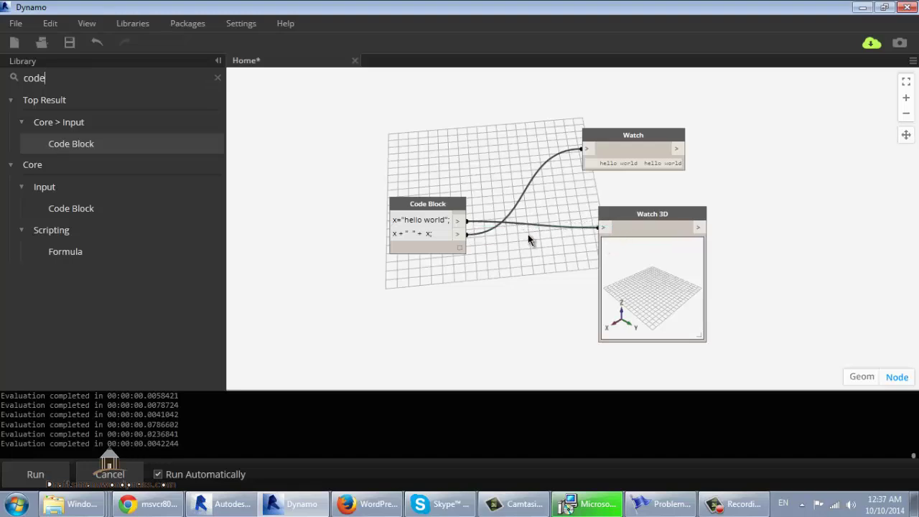
{"action": "left_click", "coordinate": [460, 234]}
{"action": "left_click", "coordinate": [603, 227]}
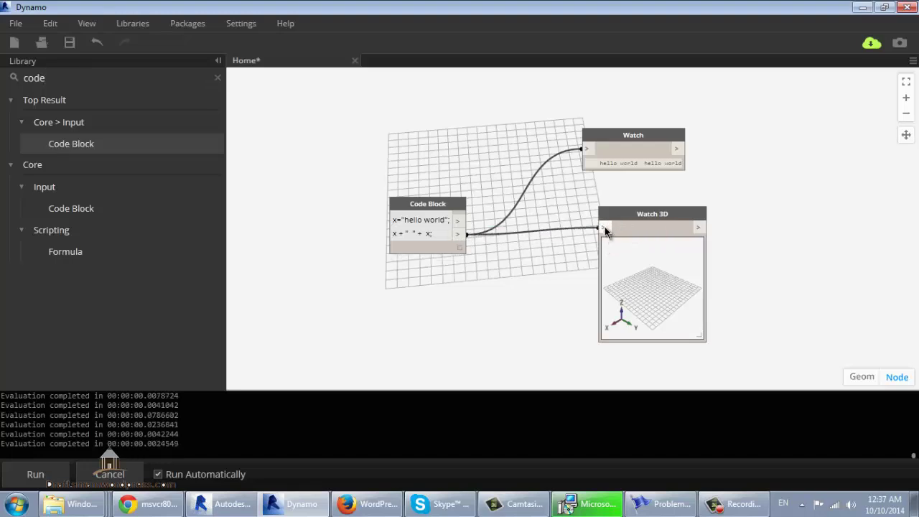
{"action": "left_click_drag", "start_coordinate": [435, 236], "coordinate": [381, 222]}
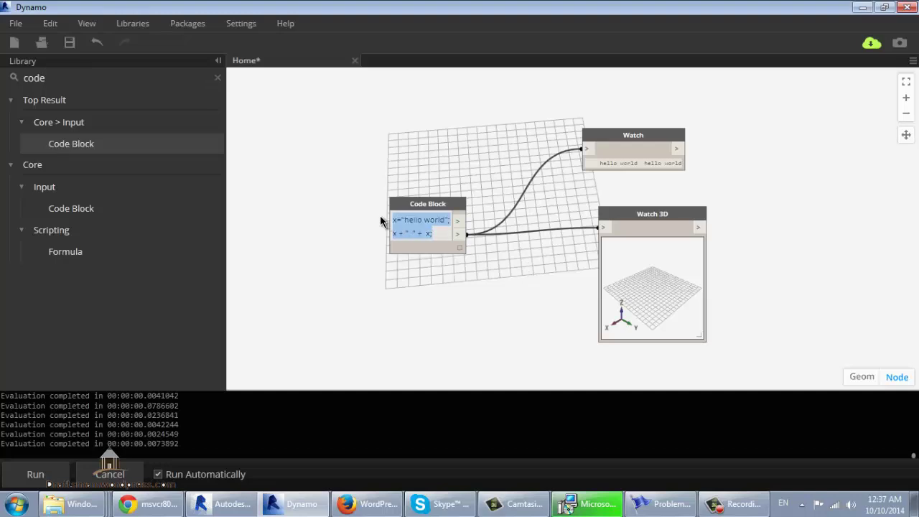
Rewrite the Code Block with lines x=10; y=10; z=5;.
{"action": "type", "text": "x"}
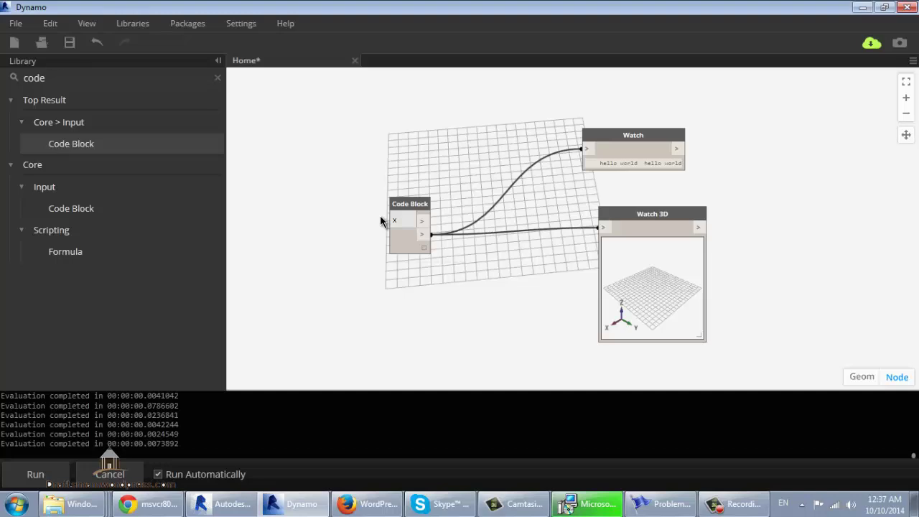
{"action": "type", "text": "=1"}
{"action": "type", "text": "0"}
{"action": "type", "text": ";"}
{"action": "key", "text": "Return"}
{"action": "type", "text": "y"}
{"action": "type", "text": "=10"}
{"action": "type", "text": ";"}
{"action": "key", "text": "Return"}
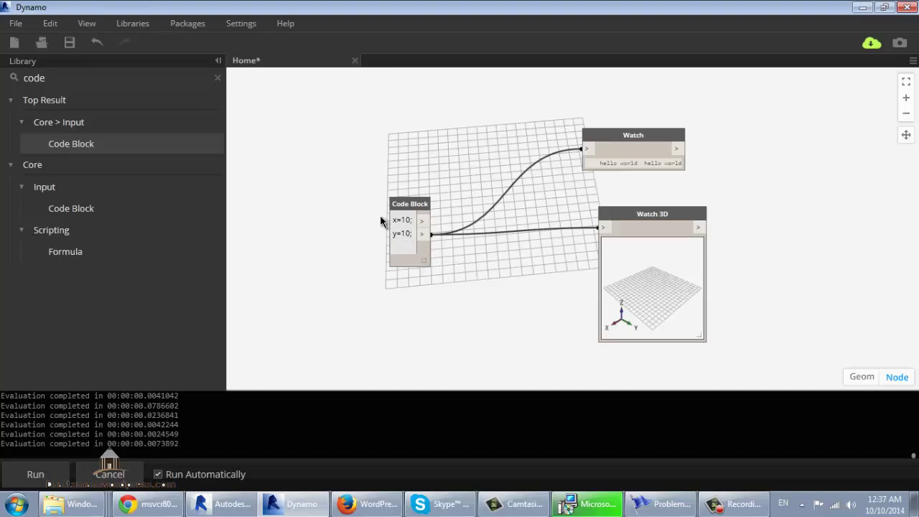
{"action": "type", "text": "z"}
{"action": "type", "text": "="}
{"action": "type", "text": "5"}
{"action": "type", "text": ";"}
Add p=Point.ByCoordinates(x, y, z); and wire the point output into Watch.
{"action": "key", "text": "Return"}
{"action": "type", "text": "p"}
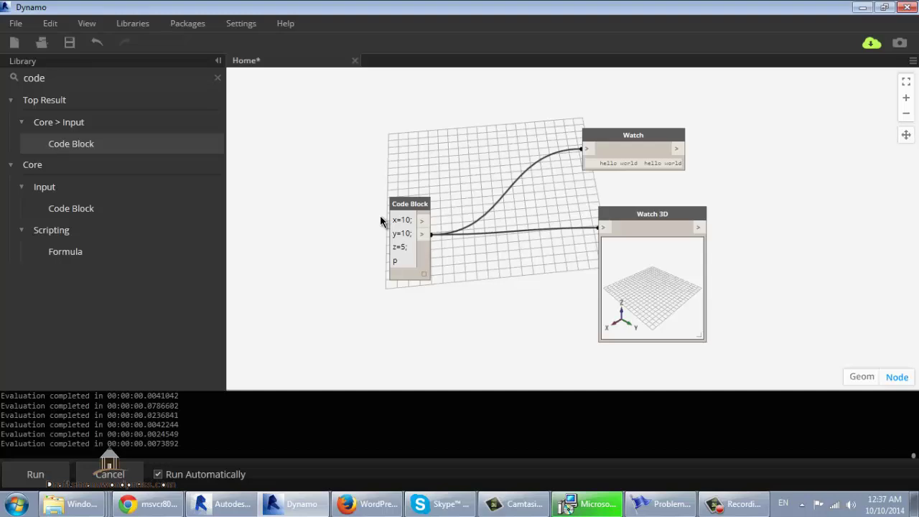
{"action": "type", "text": "="}
{"action": "type", "text": "point"}
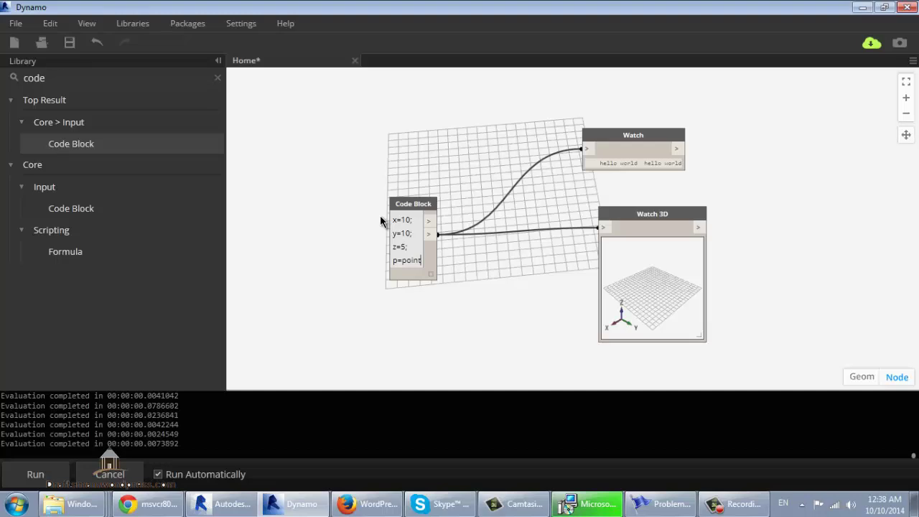
{"action": "type", "text": ".b"}
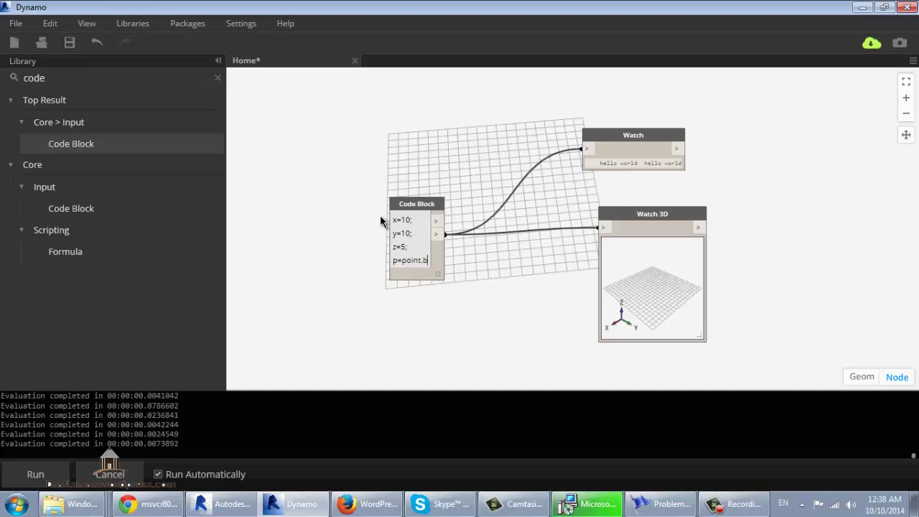
{"action": "type", "text": "ycoor"}
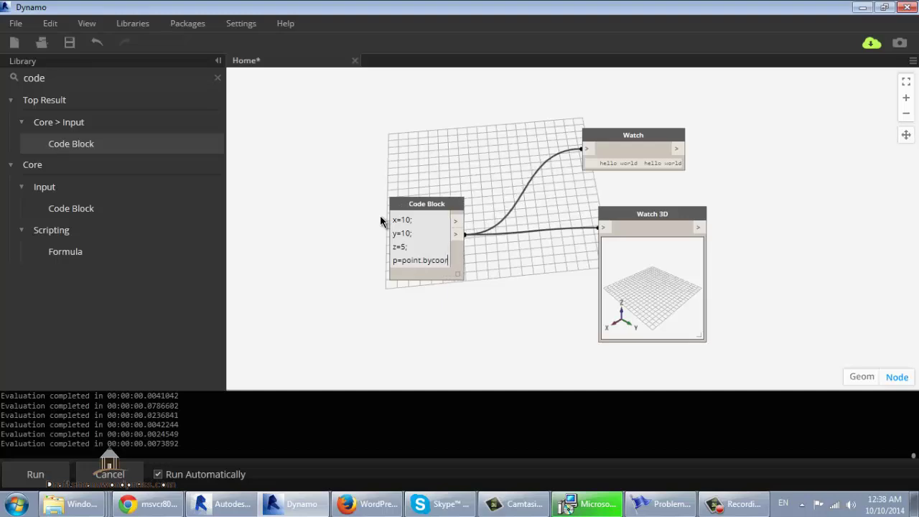
{"action": "type", "text": "dinati"}
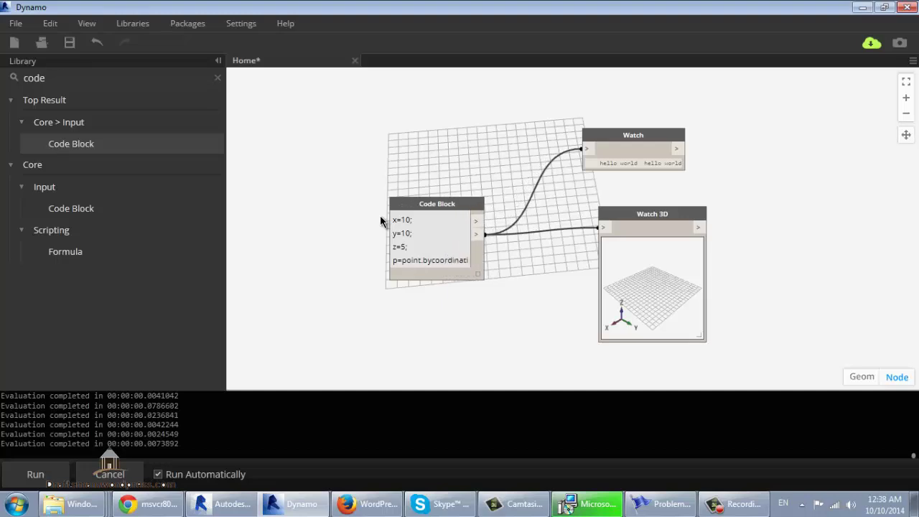
{"action": "type", "text": "es"}
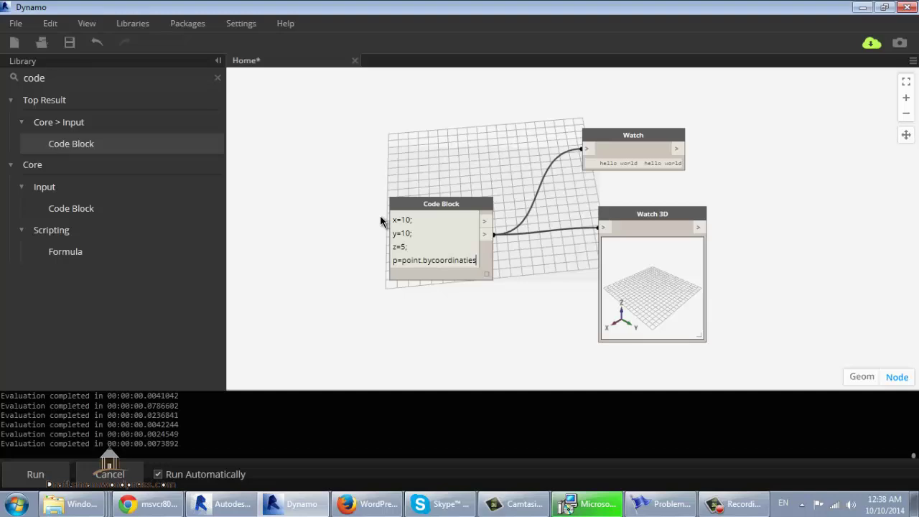
{"action": "type", "text": "("}
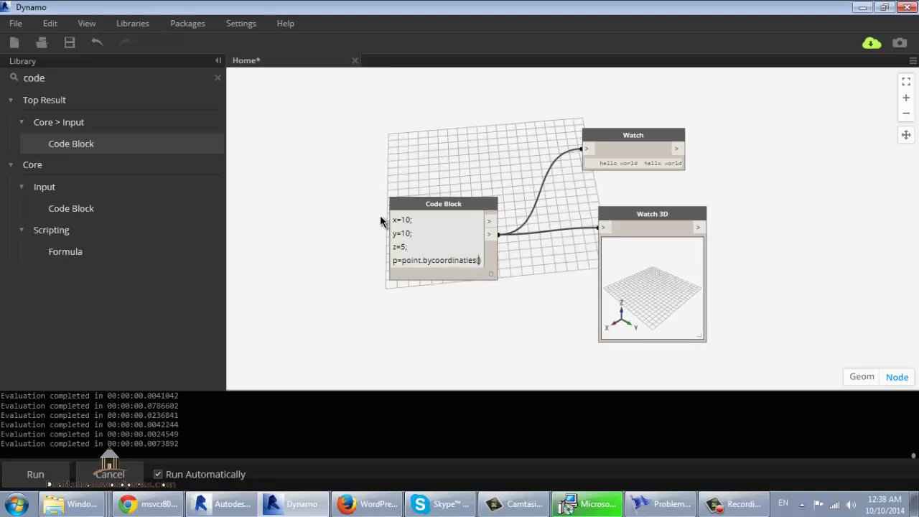
{"action": "type", "text": "x,"}
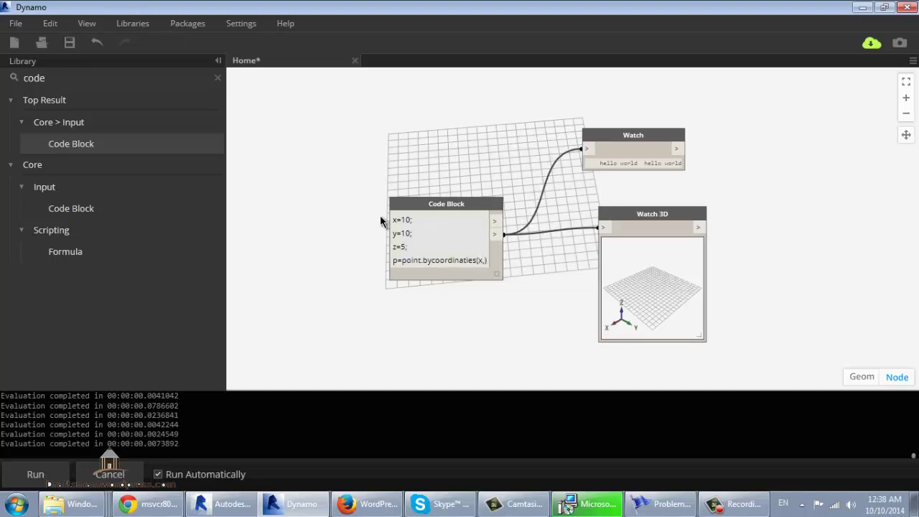
{"action": "type", "text": " y "}
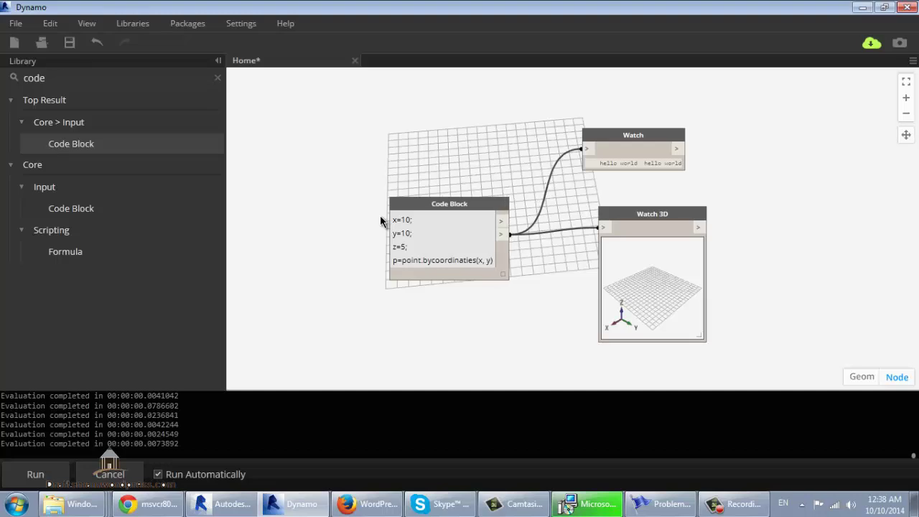
{"action": "type", "text": ",z)"}
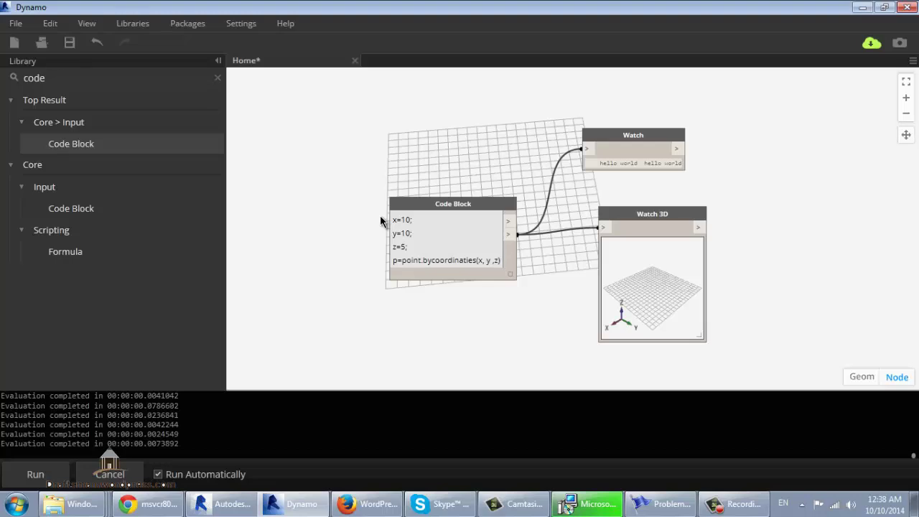
{"action": "type", "text": ";"}
{"action": "key", "text": "Return"}
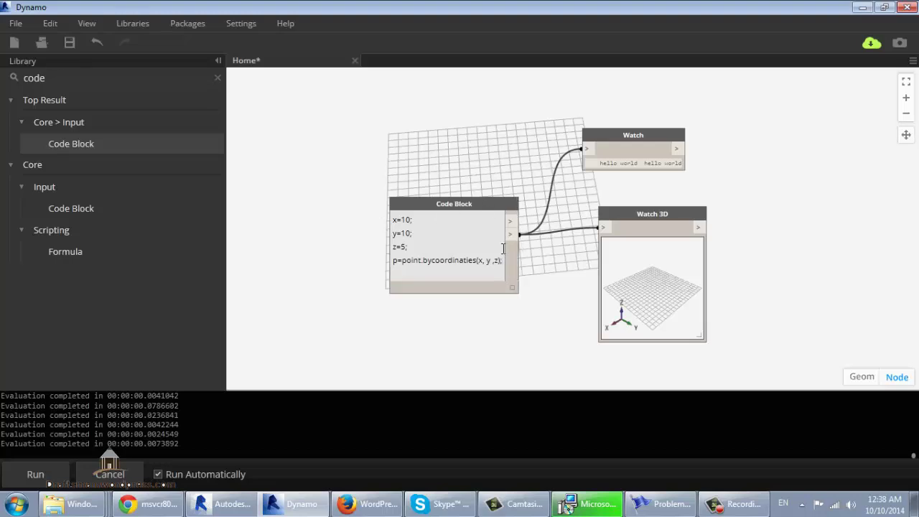
{"action": "left_click", "coordinate": [498, 317]}
{"action": "left_click_drag", "start_coordinate": [536, 260], "coordinate": [589, 152]}
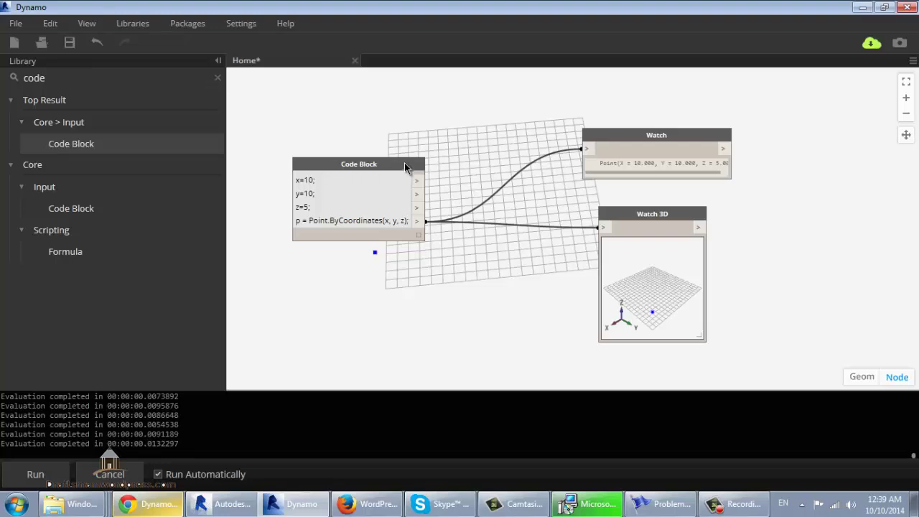
Search for 'point' and place an x, y Point.ByCoordinates node below the Code Block.
{"action": "left_click_drag", "start_coordinate": [100, 82], "coordinate": [1, 85]}
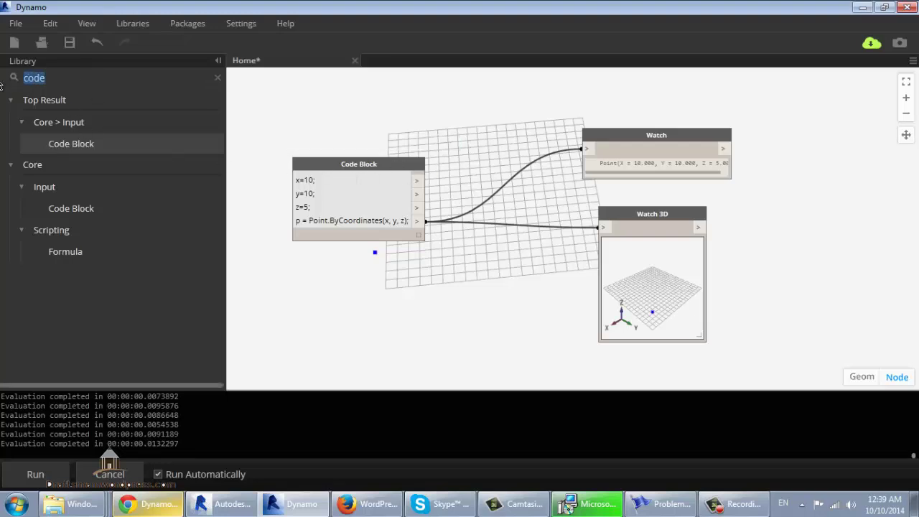
{"action": "type", "text": "poi"}
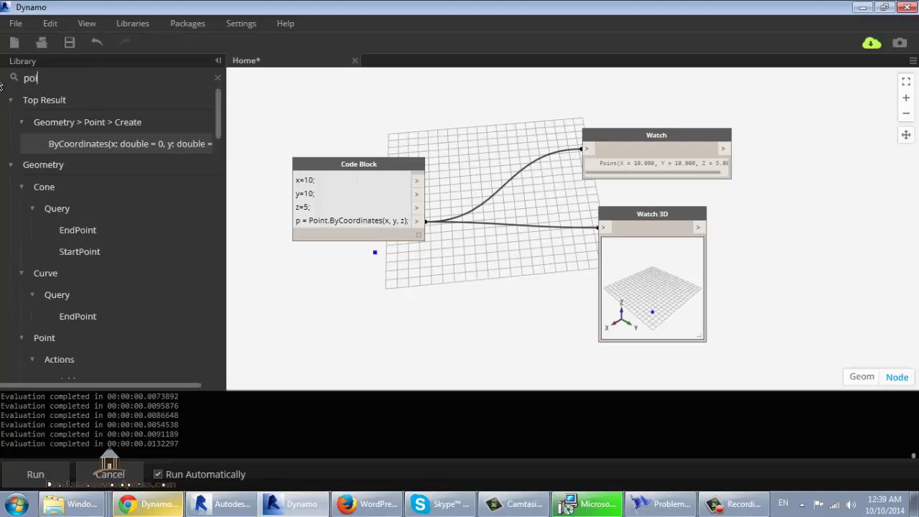
{"action": "type", "text": "nt"}
{"action": "mouse_move", "coordinate": [219, 117]}
{"action": "left_mouse_down"}
{"action": "mouse_move", "coordinate": [219, 127]}
{"action": "mouse_move", "coordinate": [219, 117]}
{"action": "left_mouse_up"}
{"action": "left_click", "coordinate": [126, 146]}
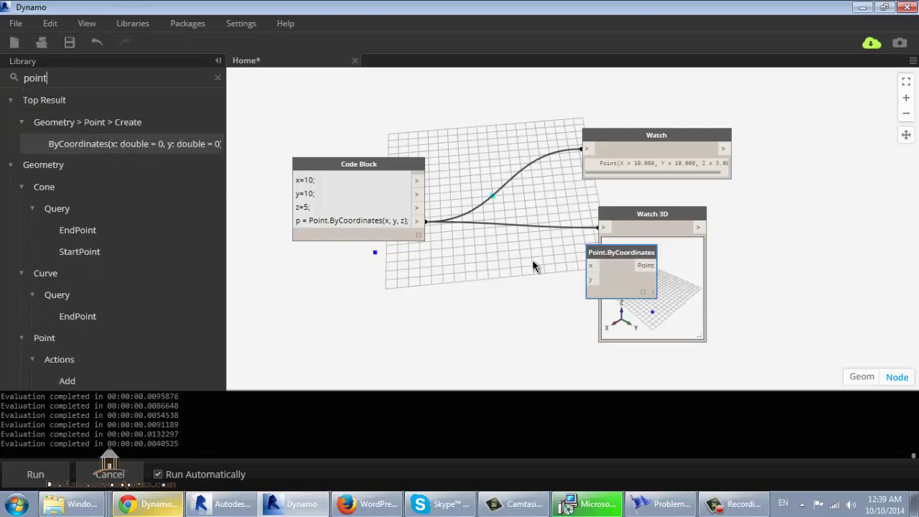
{"action": "left_click_drag", "start_coordinate": [622, 256], "coordinate": [391, 275]}
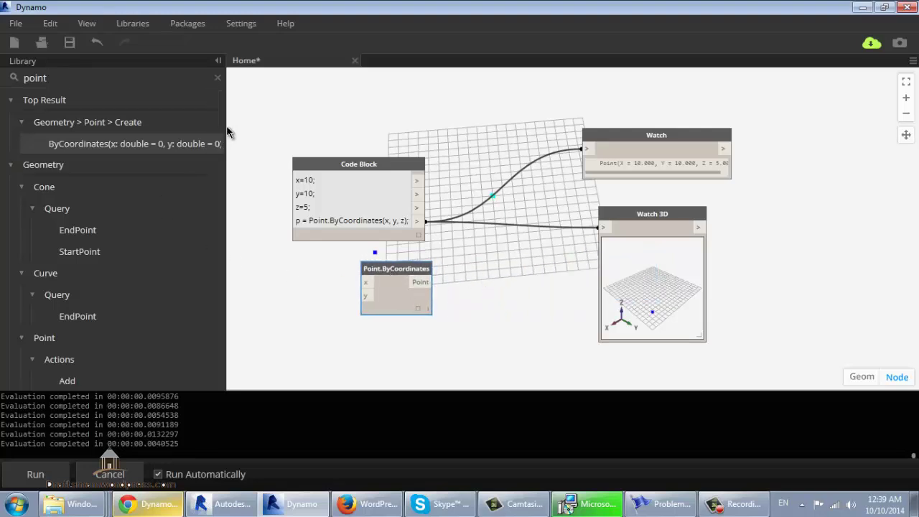
Add the x, y, z Point.ByCoordinates node and move it below the wires.
{"action": "scroll", "coordinate": [217, 148], "scroll_direction": "down", "scroll_amount": 3}
{"action": "left_click_drag", "start_coordinate": [217, 148], "coordinate": [223, 167]}
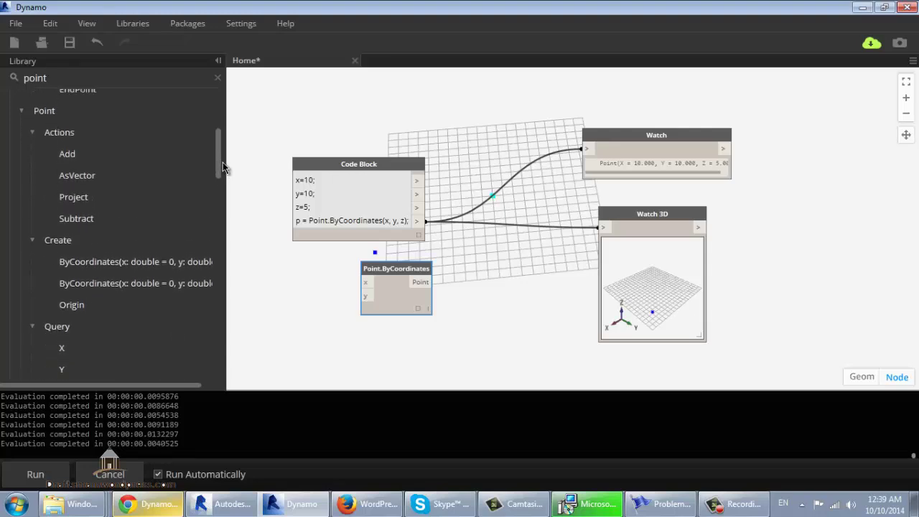
{"action": "left_click", "coordinate": [145, 283]}
{"action": "left_click_drag", "start_coordinate": [564, 192], "coordinate": [502, 265]}
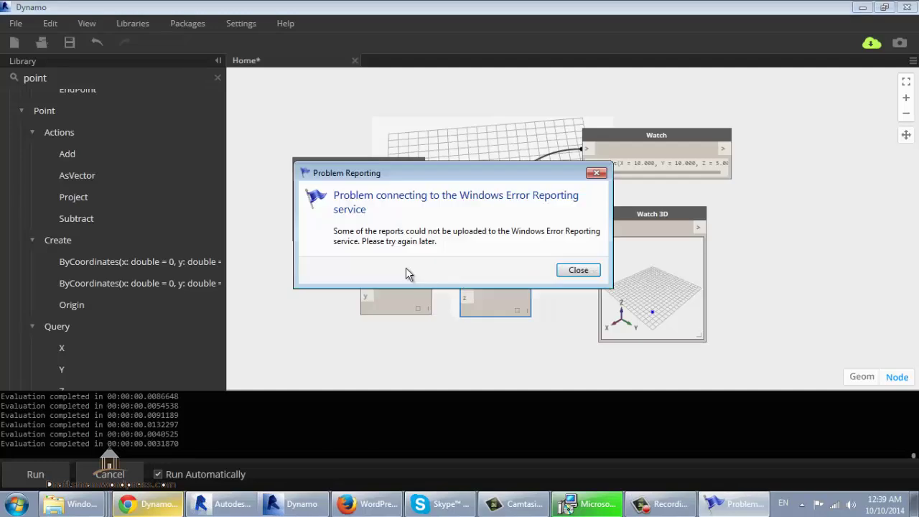
Dismiss the error message and delete the two-input Point.ByCoordinates node and the Code Block.
{"action": "left_click", "coordinate": [572, 272]}
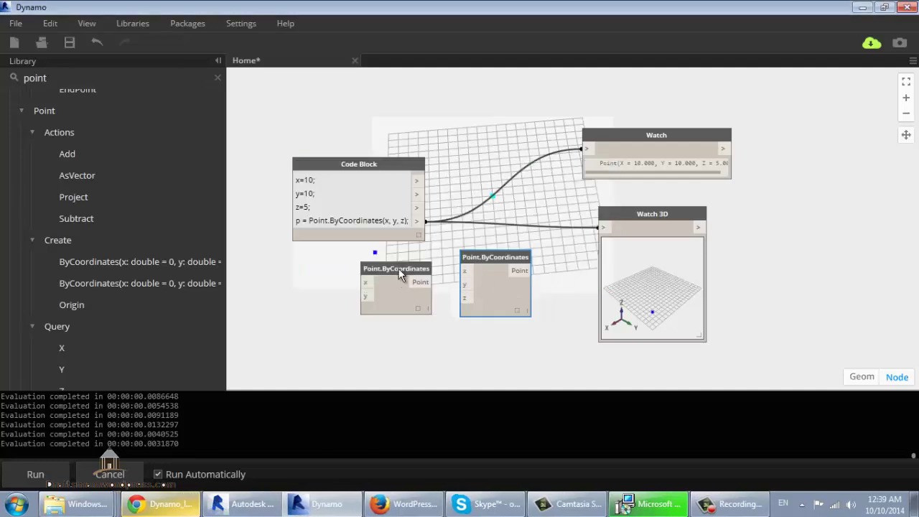
{"action": "right_click", "coordinate": [400, 274]}
{"action": "left_click", "coordinate": [423, 279]}
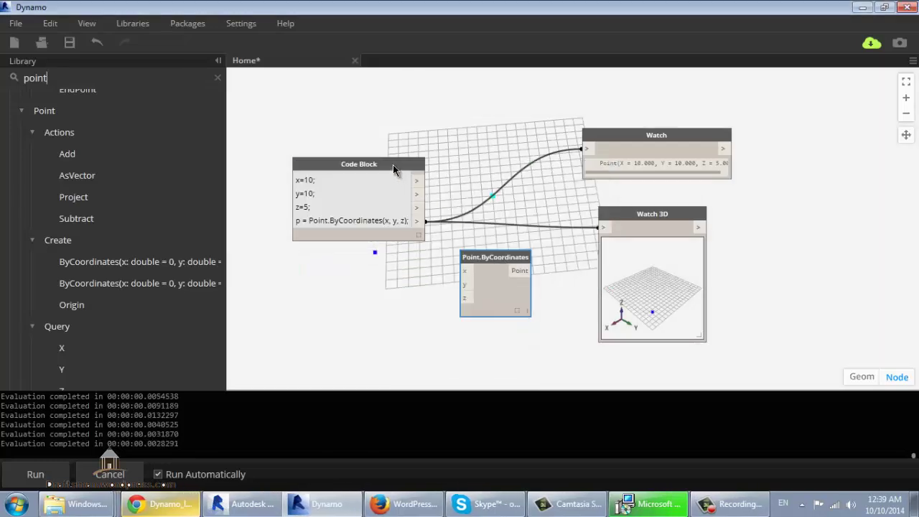
{"action": "right_click", "coordinate": [394, 168]}
{"action": "left_click", "coordinate": [422, 177]}
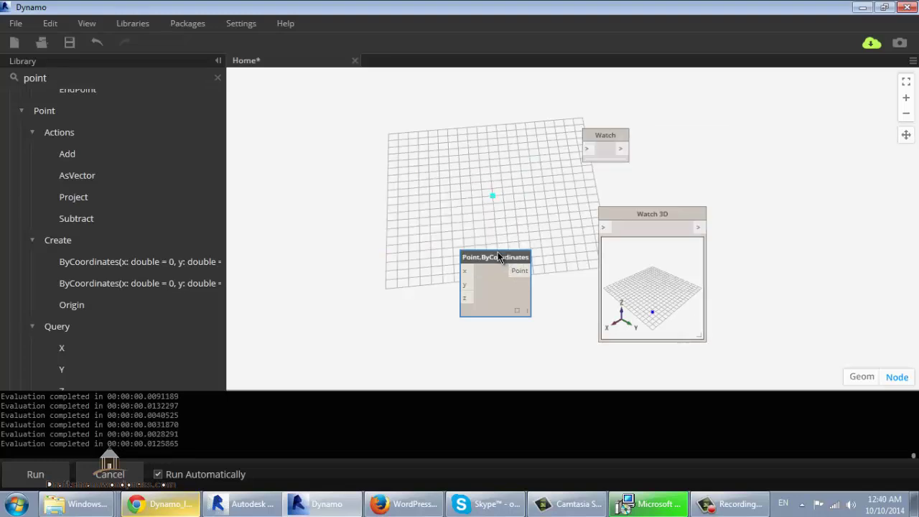
Move the x, y, z Point.ByCoordinates node and wire its Point output into Watch and Watch 3D.
{"action": "left_click_drag", "start_coordinate": [499, 255], "coordinate": [428, 227]}
{"action": "left_click", "coordinate": [447, 229]}
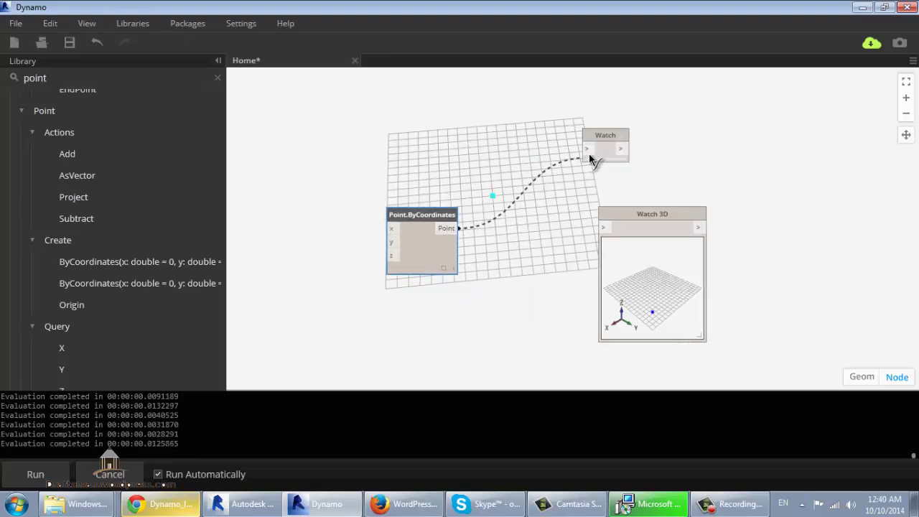
{"action": "left_click", "coordinate": [586, 149]}
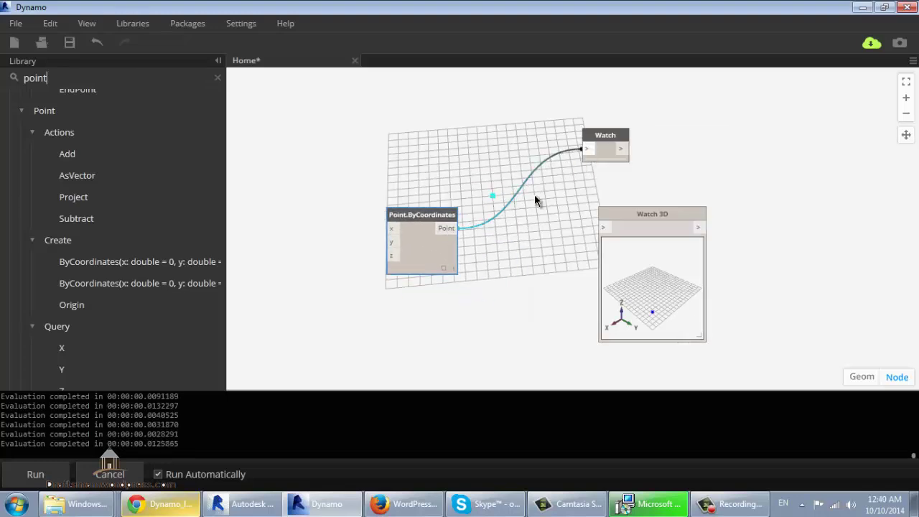
{"action": "left_click", "coordinate": [447, 228]}
{"action": "left_click", "coordinate": [605, 231]}
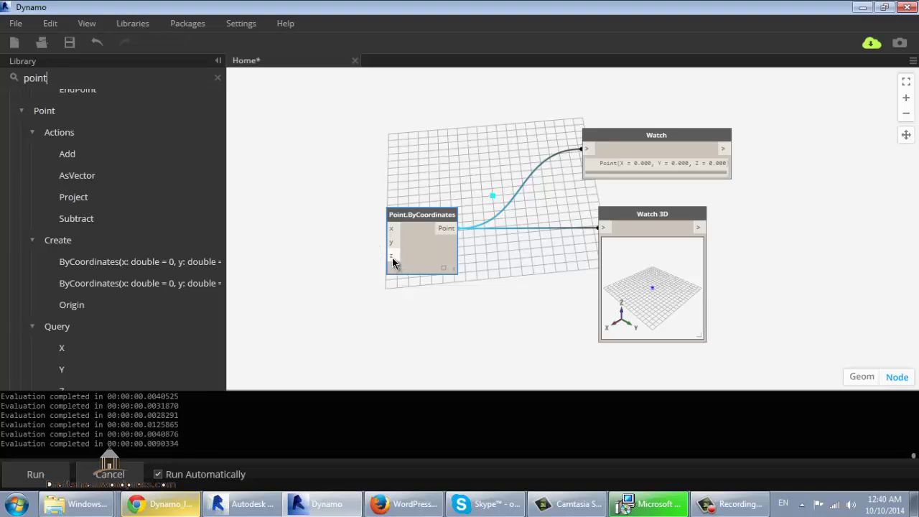
Add a Number node left of Point.ByCoordinates and wire it into x.
{"action": "left_click_drag", "start_coordinate": [173, 79], "coordinate": [2, 81]}
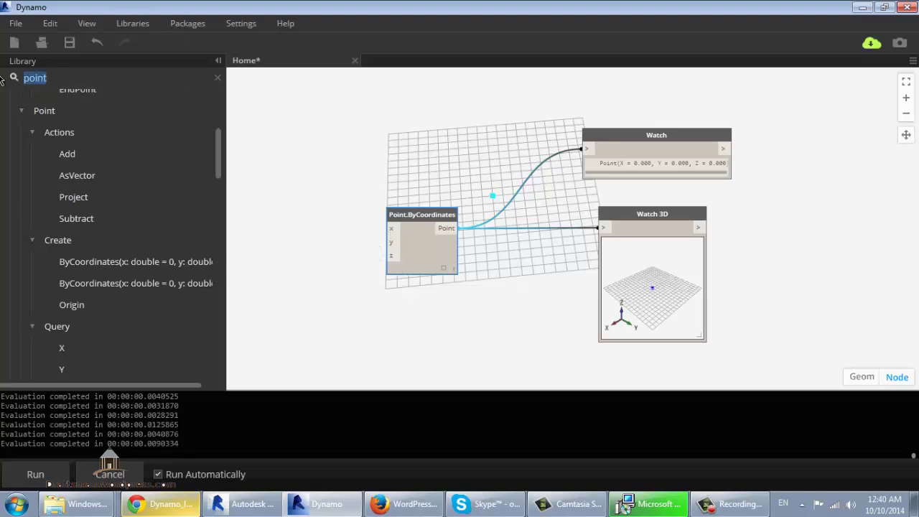
{"action": "type", "text": "num"}
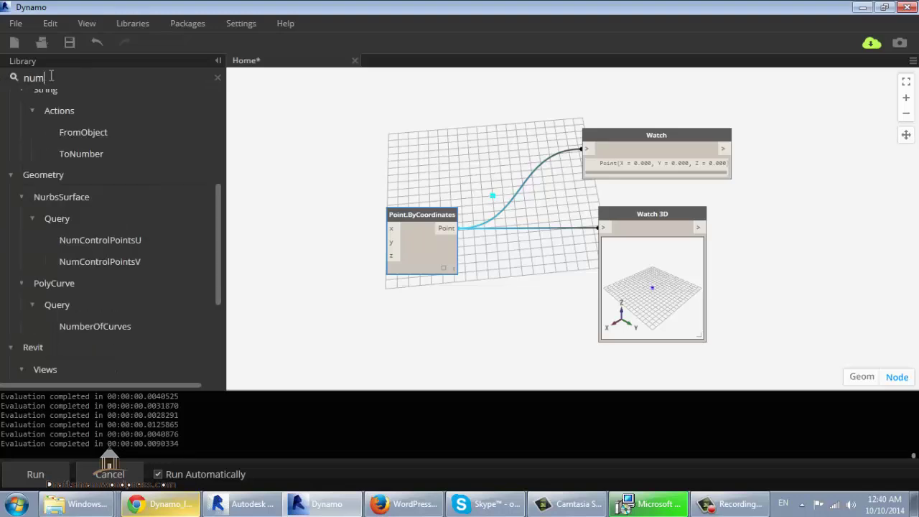
{"action": "left_click", "coordinate": [219, 133]}
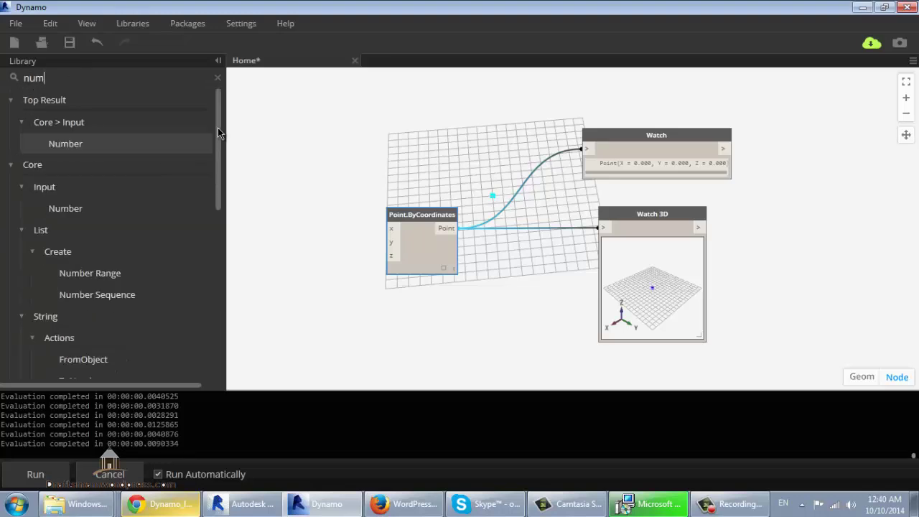
{"action": "left_click", "coordinate": [173, 148]}
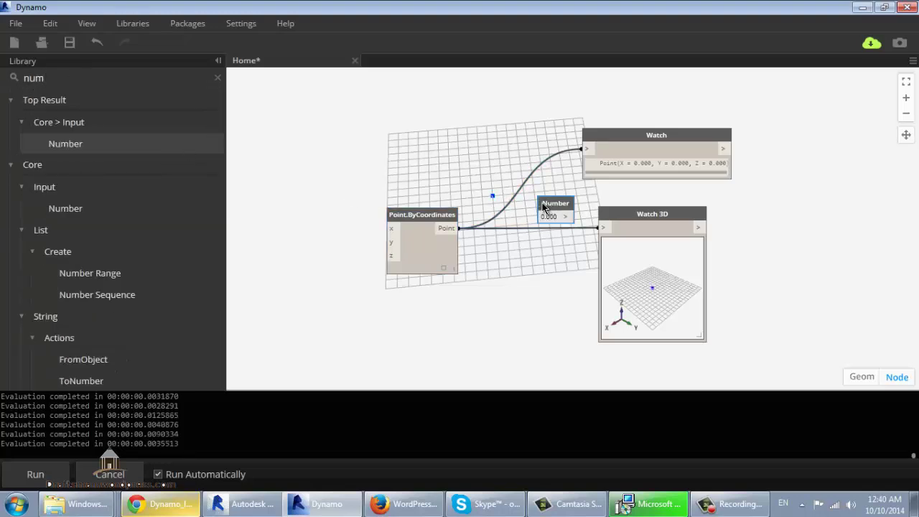
{"action": "left_click_drag", "start_coordinate": [548, 205], "coordinate": [293, 207]}
{"action": "left_click", "coordinate": [309, 215]}
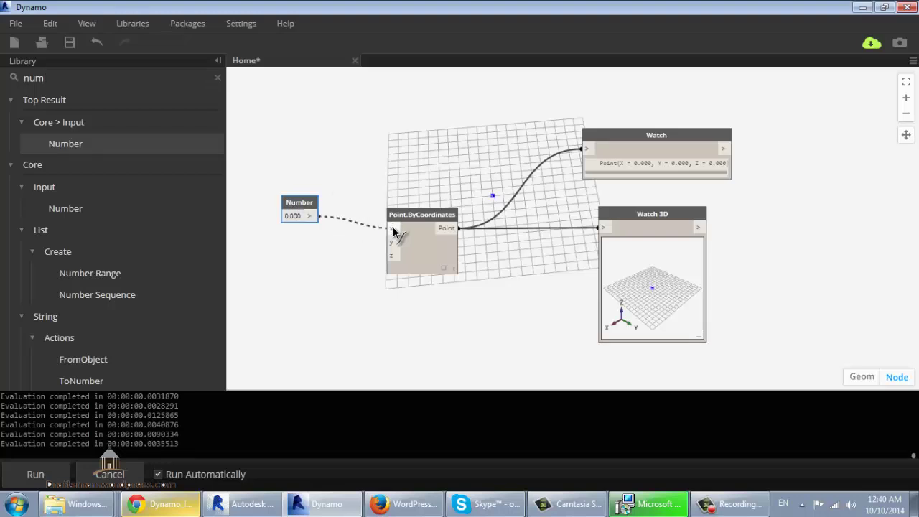
{"action": "left_click", "coordinate": [391, 229]}
Add a Double Slider and wire it into the y input, starting a second wire.
{"action": "left_click_drag", "start_coordinate": [120, 79], "coordinate": [1, 84]}
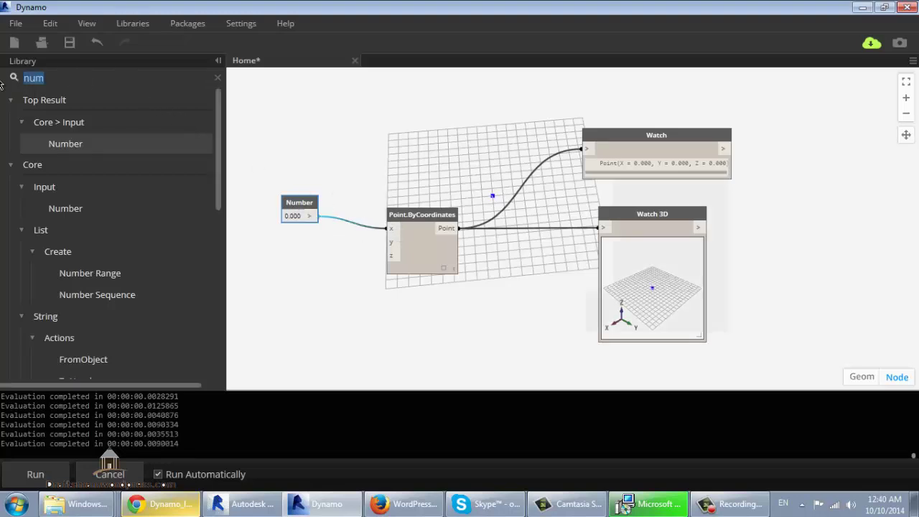
{"action": "type", "text": "sli"}
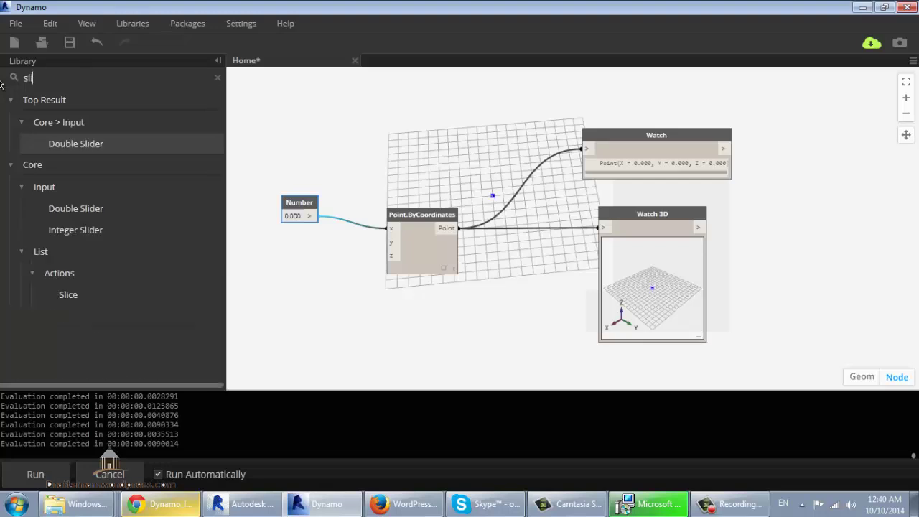
{"action": "left_click", "coordinate": [99, 149]}
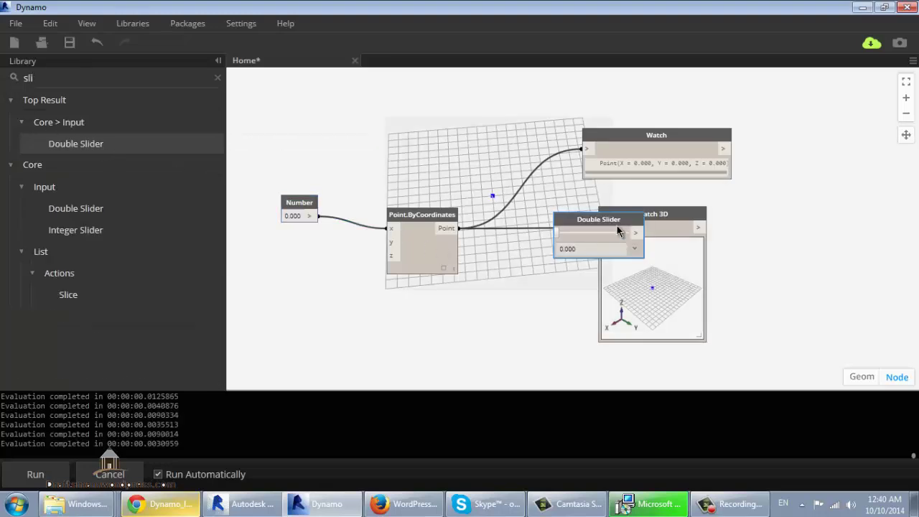
{"action": "left_click_drag", "start_coordinate": [608, 224], "coordinate": [275, 281]}
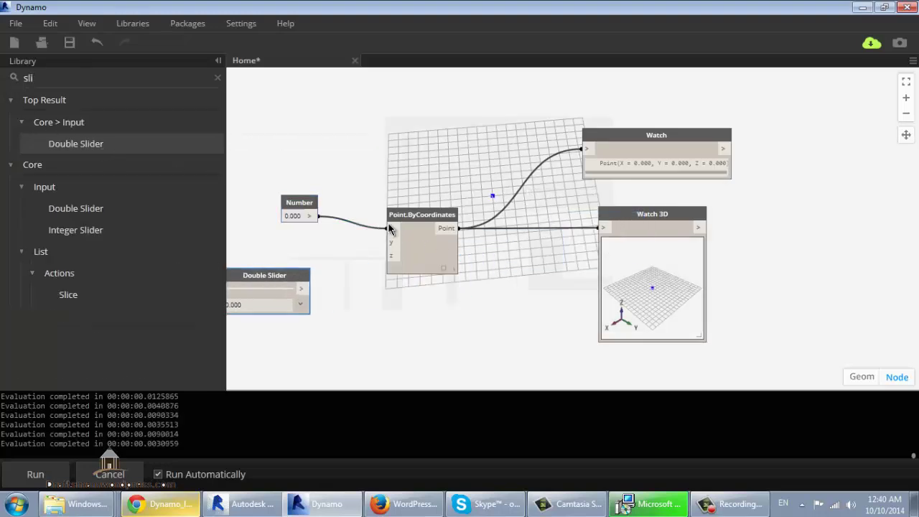
{"action": "middle_click_drag", "start_coordinate": [375, 229], "coordinate": [472, 185]}
{"action": "left_click_drag", "start_coordinate": [397, 244], "coordinate": [486, 199]}
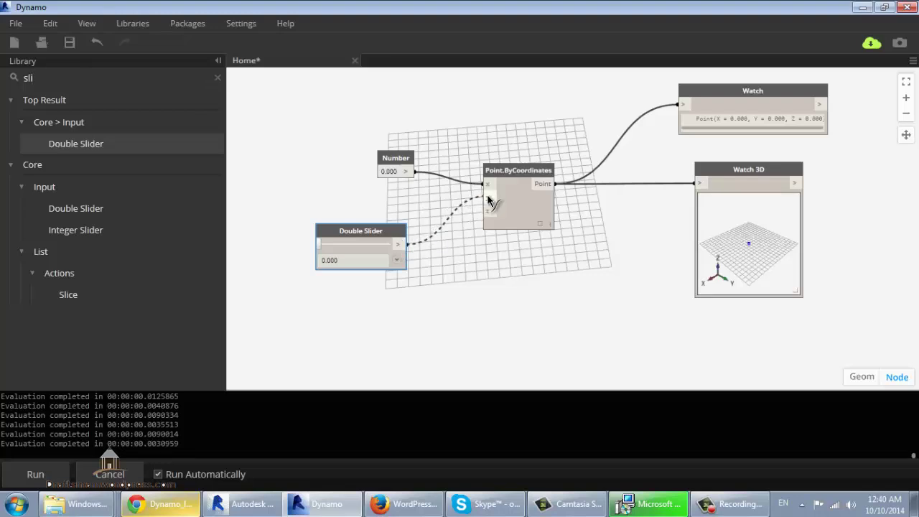
{"action": "left_click_drag", "start_coordinate": [398, 244], "coordinate": [487, 211]}
Connect the slider to z, nudge it upward, and set the Number to 6.
{"action": "left_click", "coordinate": [334, 246]}
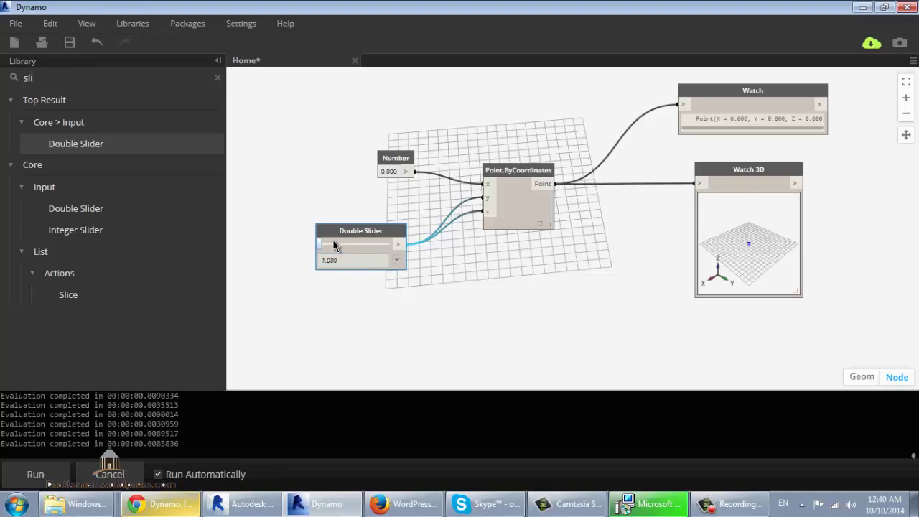
{"action": "left_click", "coordinate": [347, 246]}
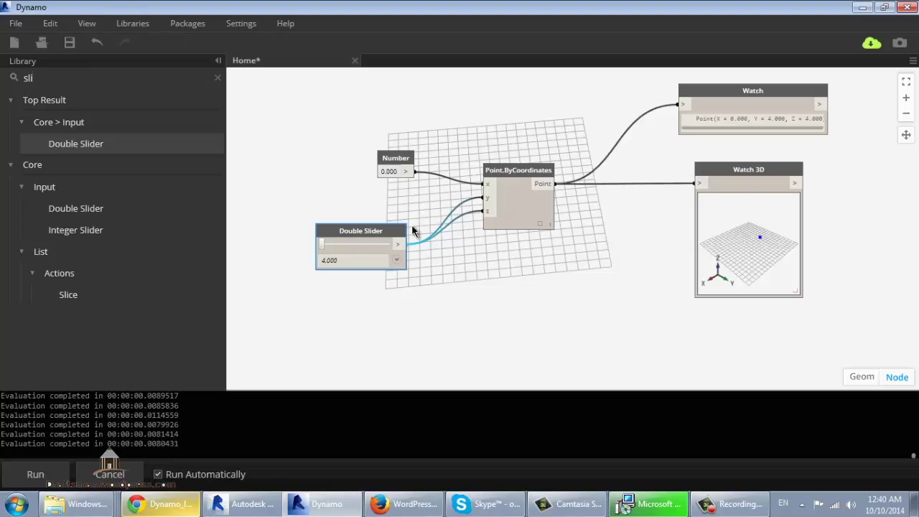
{"action": "left_click_drag", "start_coordinate": [339, 246], "coordinate": [349, 248]}
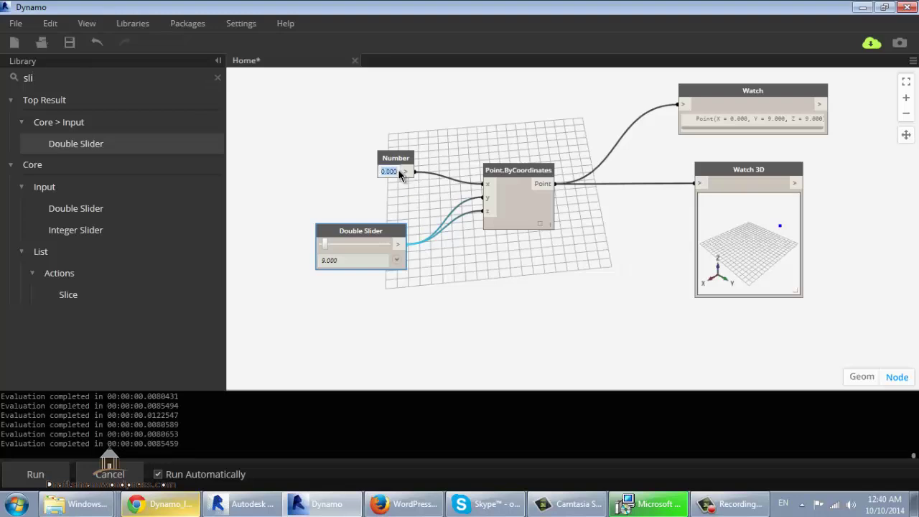
{"action": "type", "text": "6"}
{"action": "key", "text": "Return"}
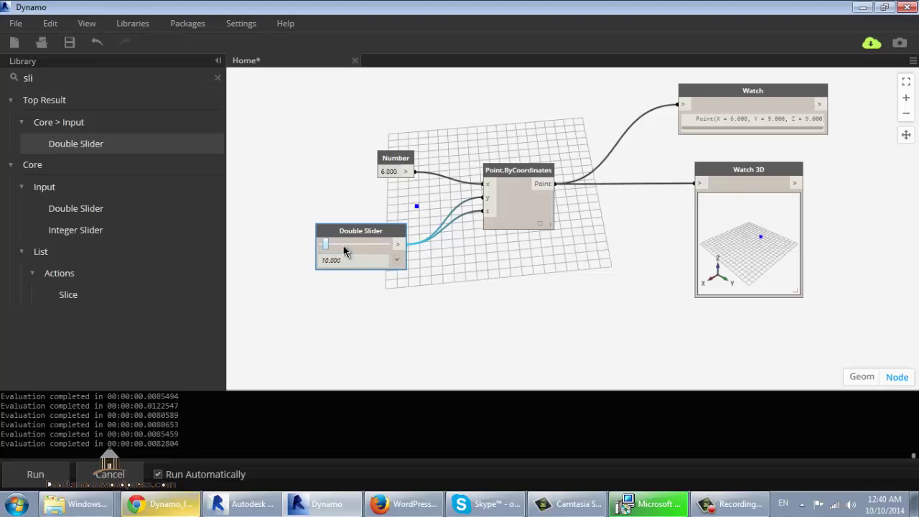
Raise the Double Slider to 56.845 and recentre the graph.
{"action": "left_click_drag", "start_coordinate": [344, 253], "coordinate": [375, 244]}
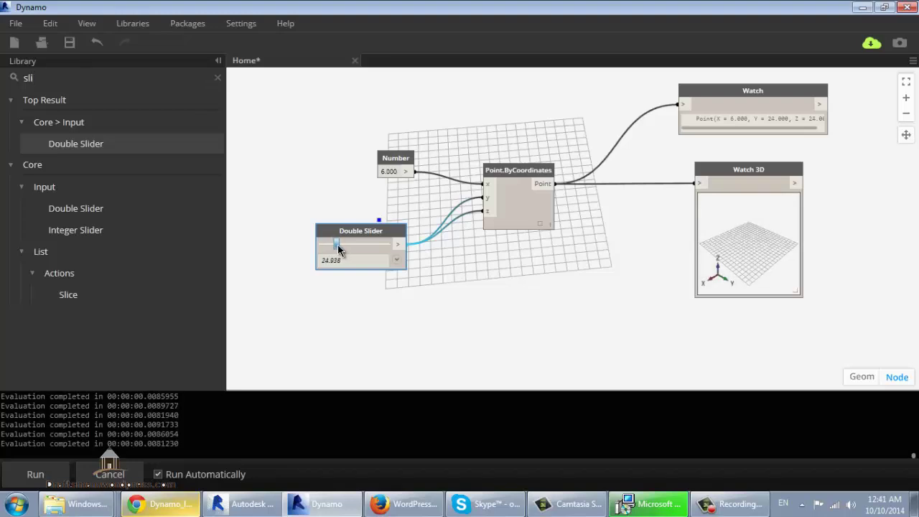
{"action": "left_click", "coordinate": [375, 243]}
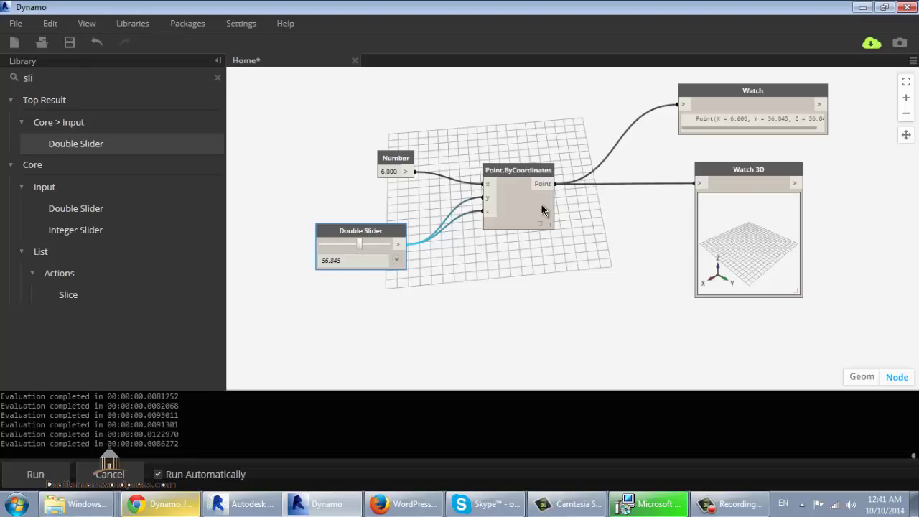
{"action": "middle_click_drag", "start_coordinate": [630, 261], "coordinate": [589, 281]}
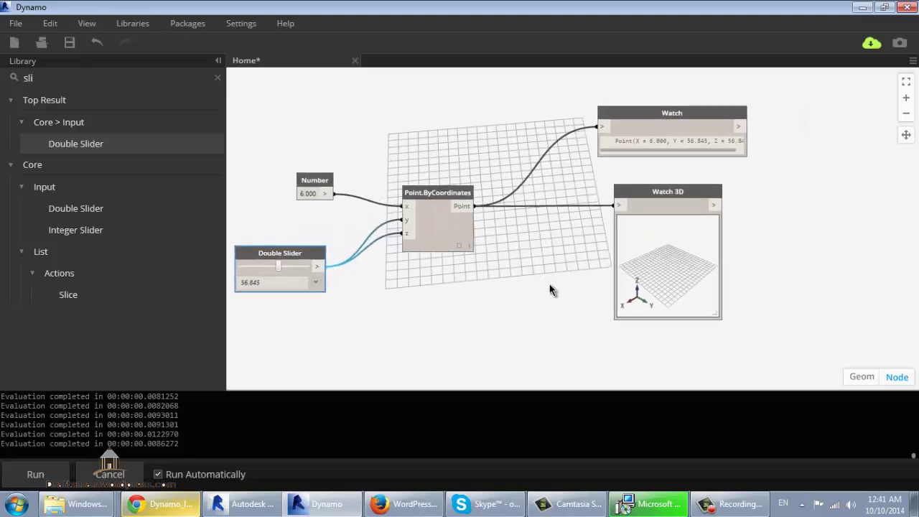